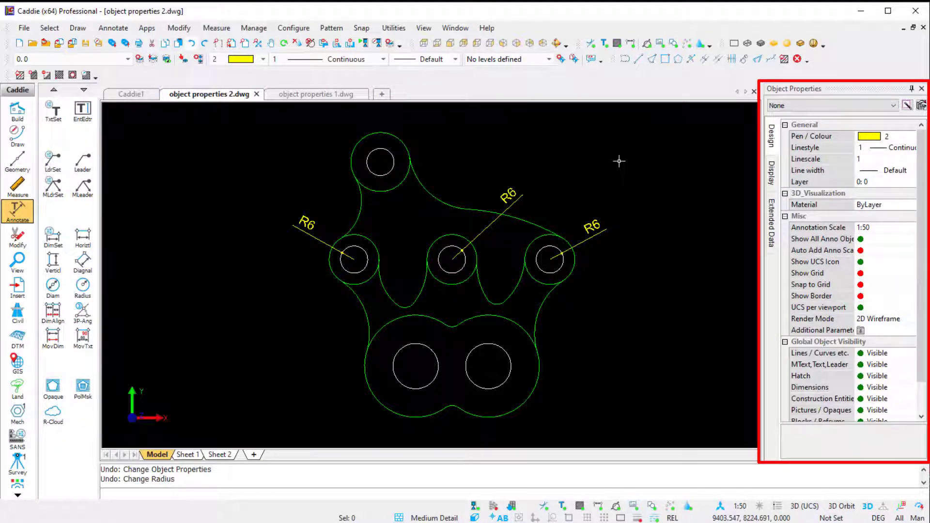
Step: Hide and redisplay the Object Properties palette twice, leaving it open beside the drawing
click(922, 89)
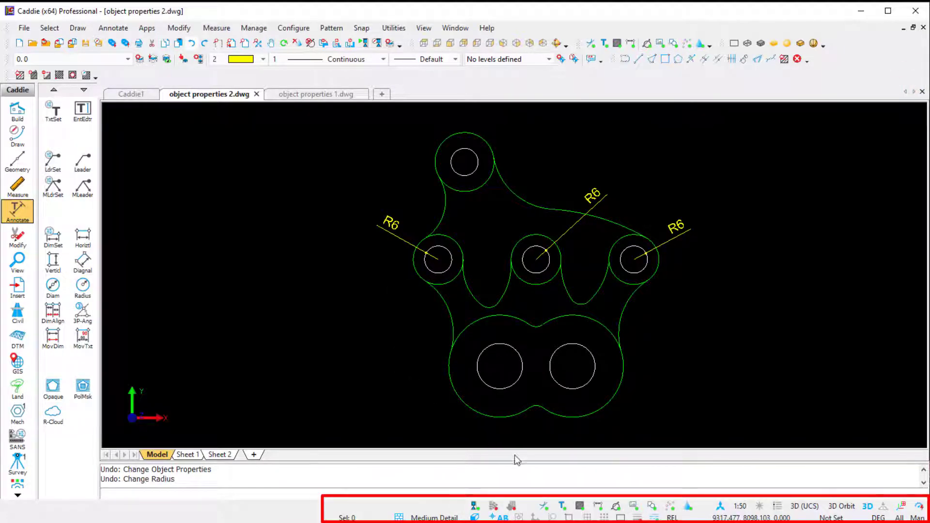
click(512, 506)
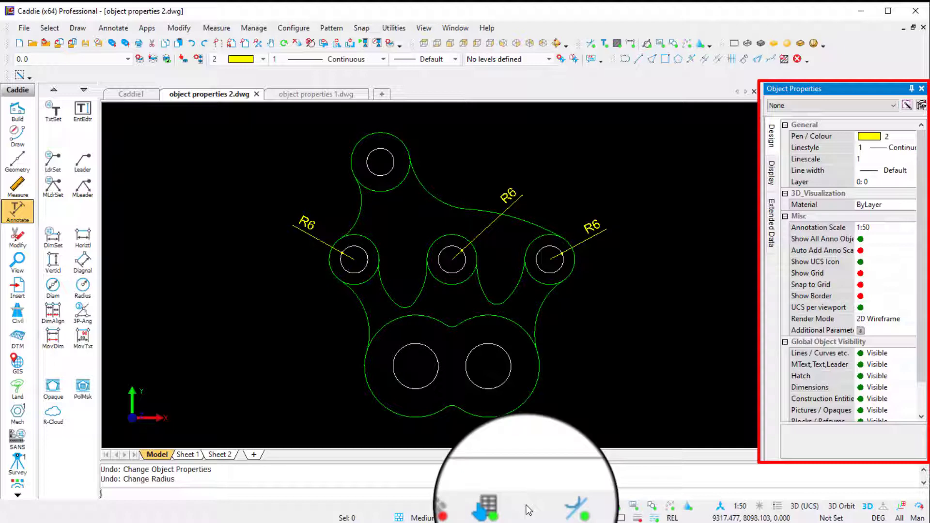
click(511, 506)
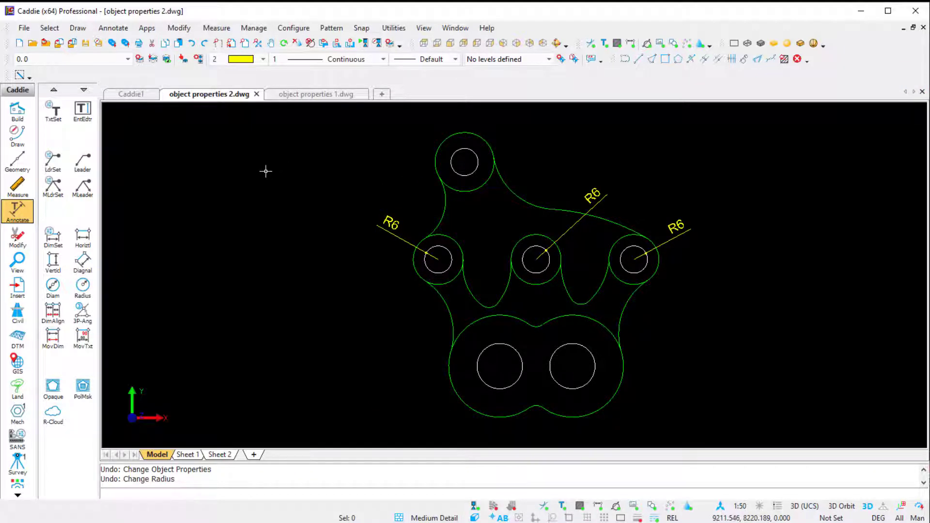
right_click(265, 171)
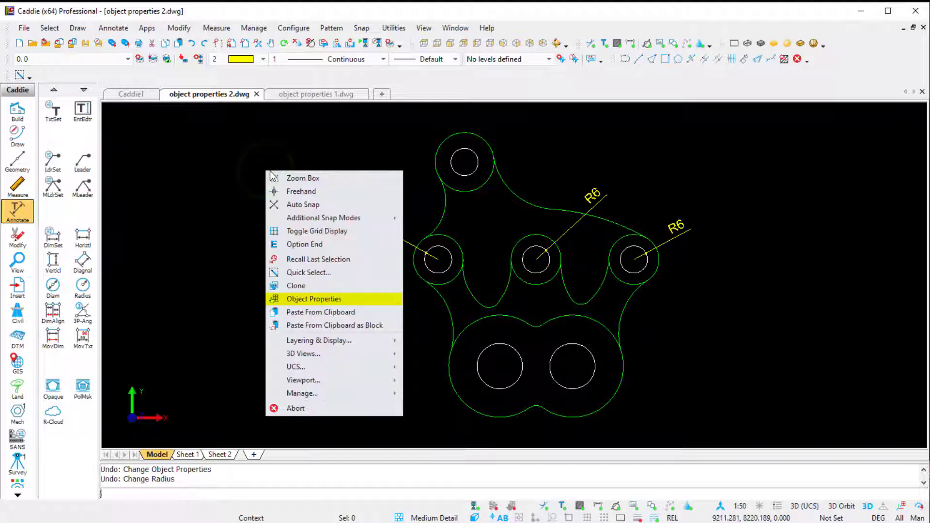
click(347, 301)
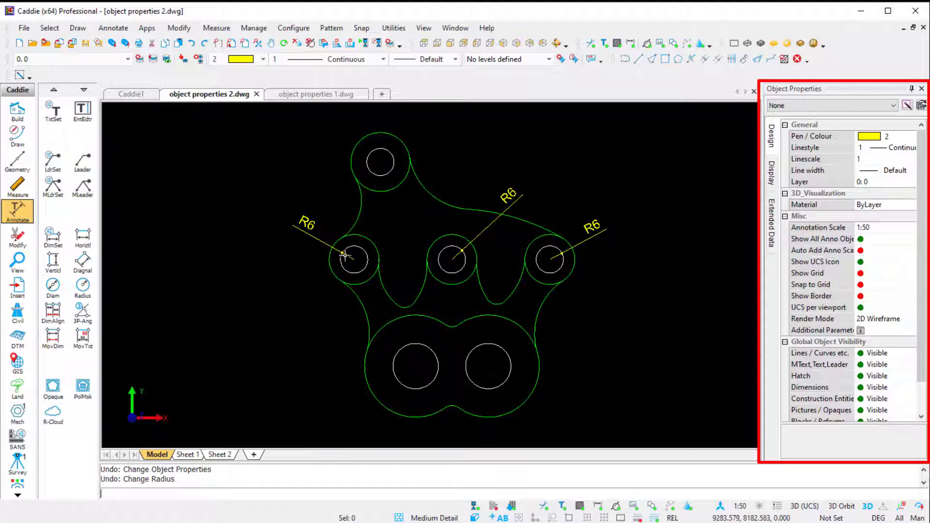
Step: Set the radius of the topmost inner circle to 8 and clear the selection
scroll(370, 229, up, 1)
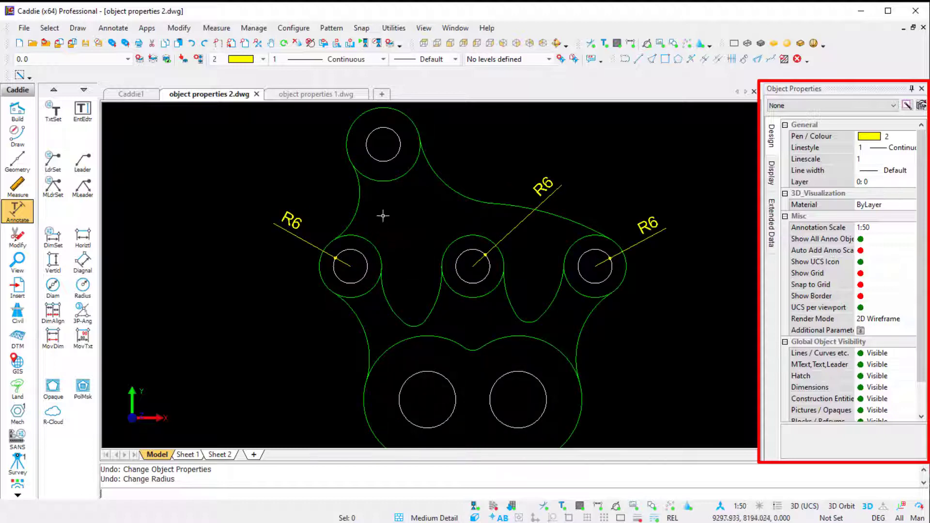
click(389, 160)
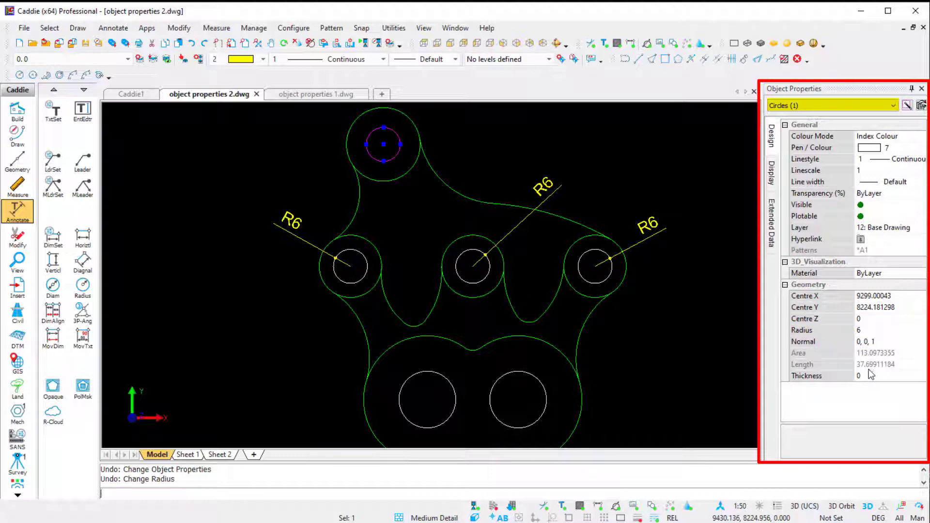
click(870, 329)
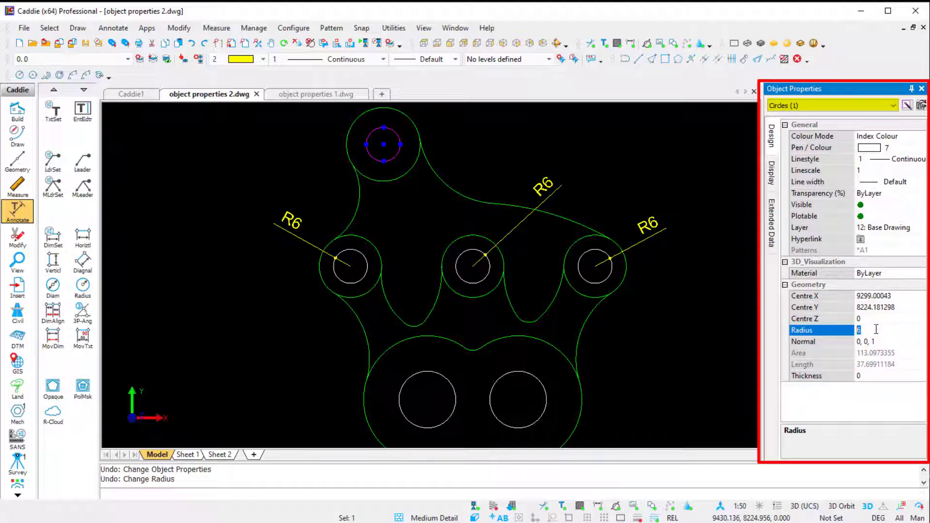
key(Return)
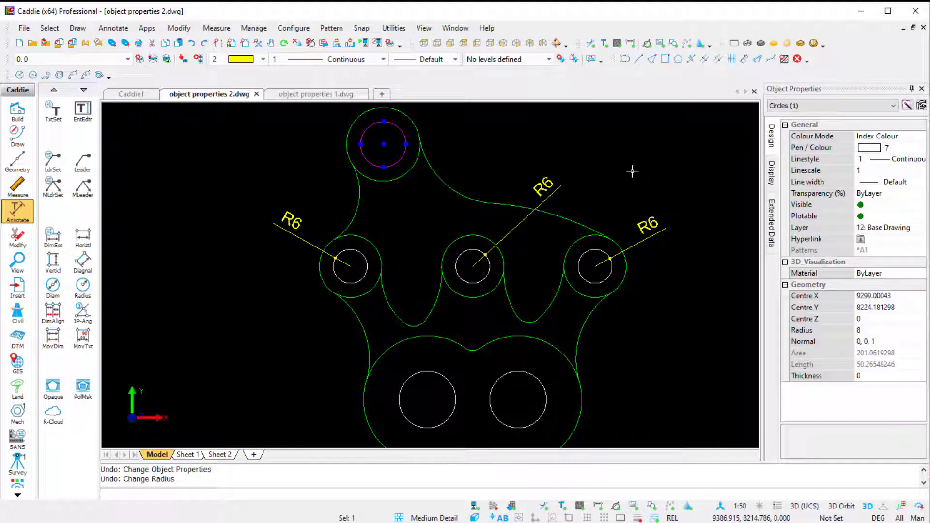
key(Escape)
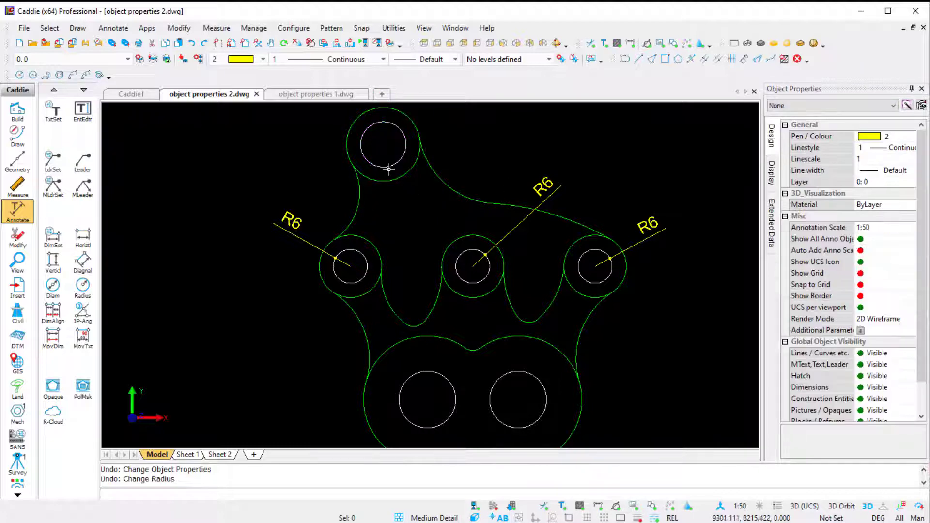
Step: Select the middle row's leftmost inner circle plus the arc above it, and review the object types available for filtering the selection's properties
middle_drag(389, 168, 427, 187)
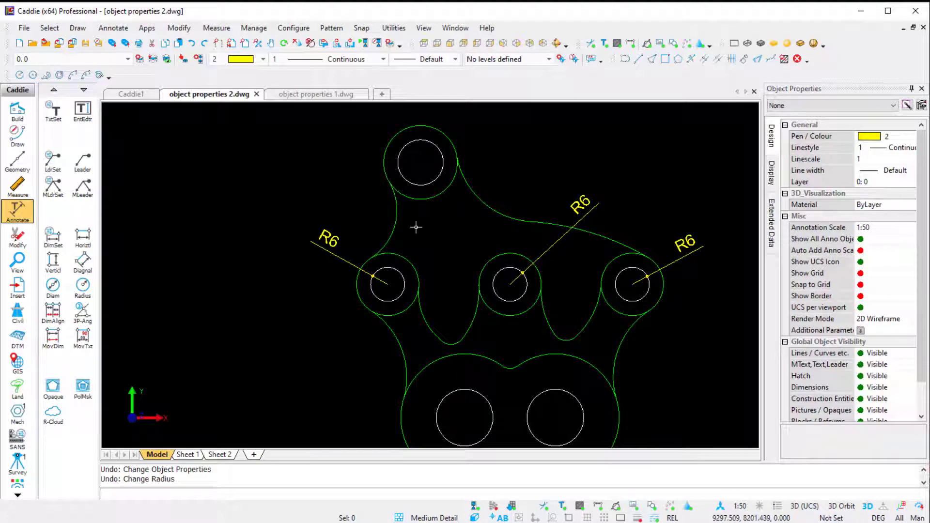
click(398, 272)
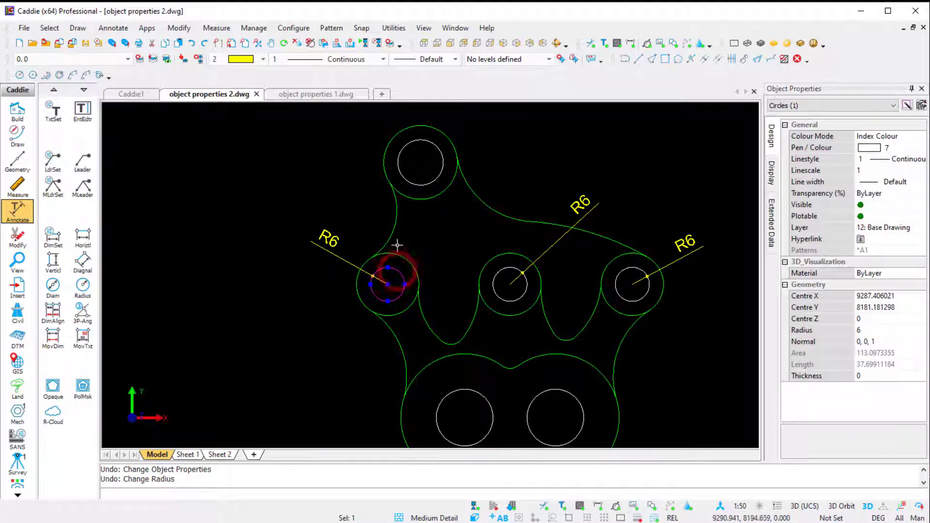
click(396, 223)
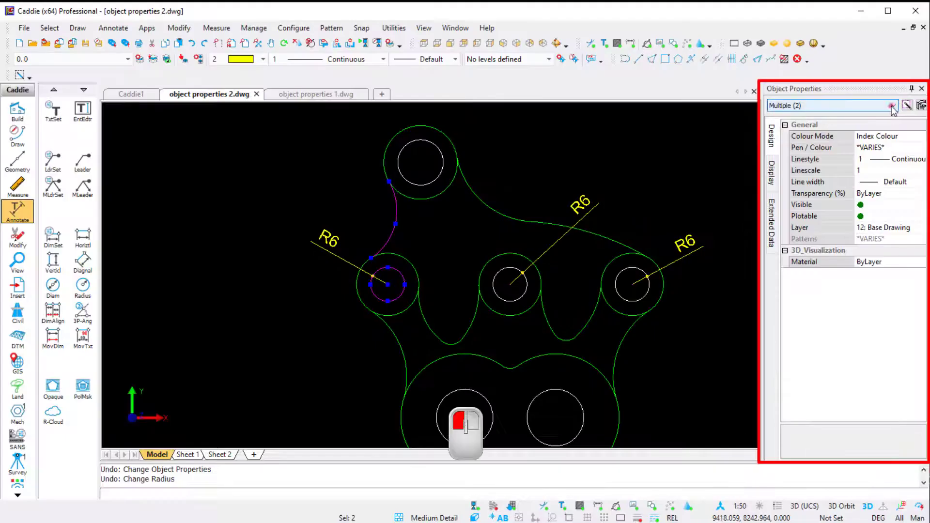
click(894, 105)
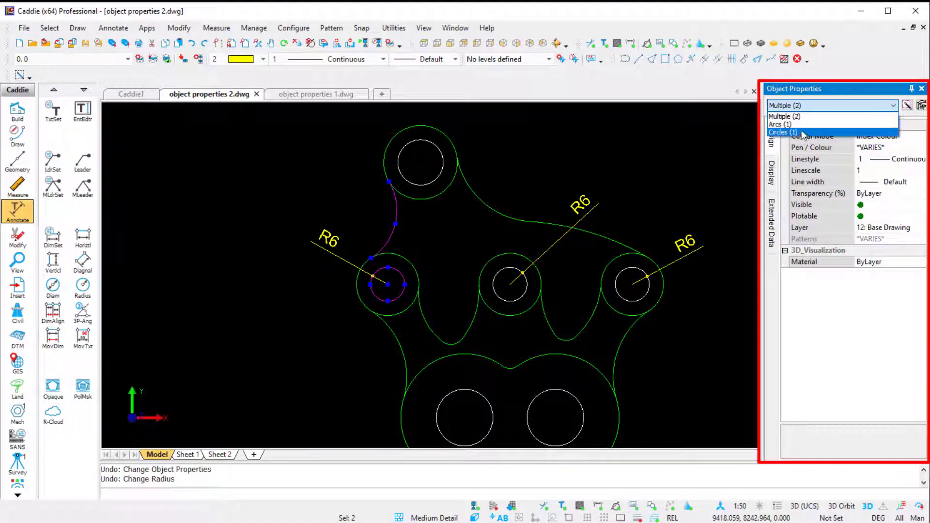
click(812, 106)
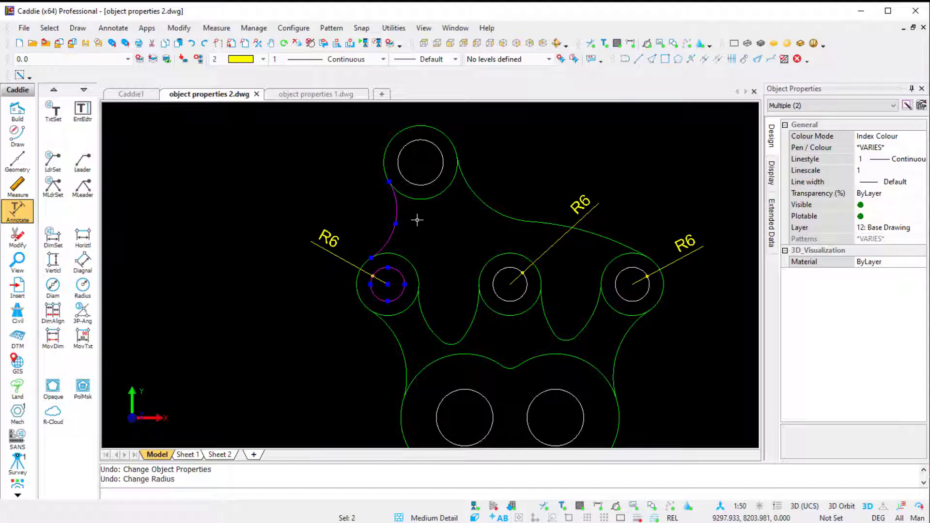
key(Escape)
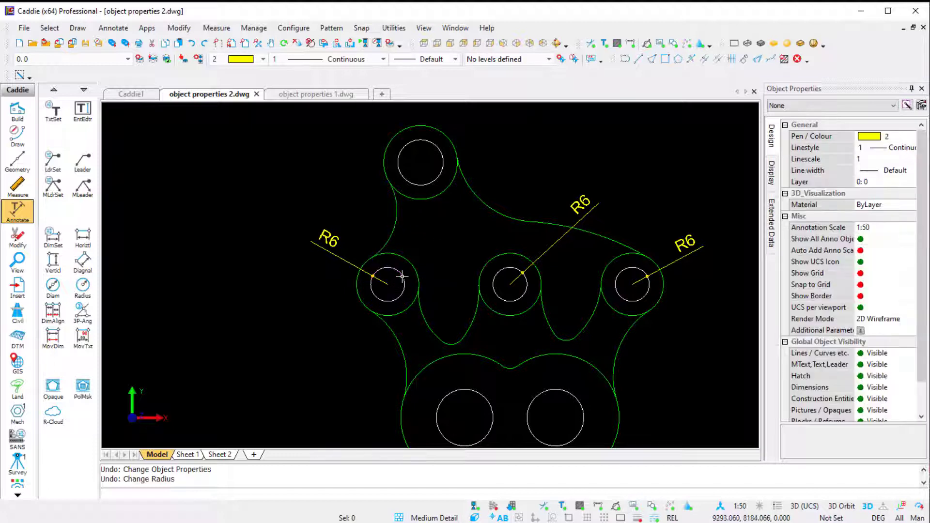
Step: Set the radius of the three dimensioned inner circles in the middle row to 8 together, then clear the selection
click(404, 276)
click(498, 275)
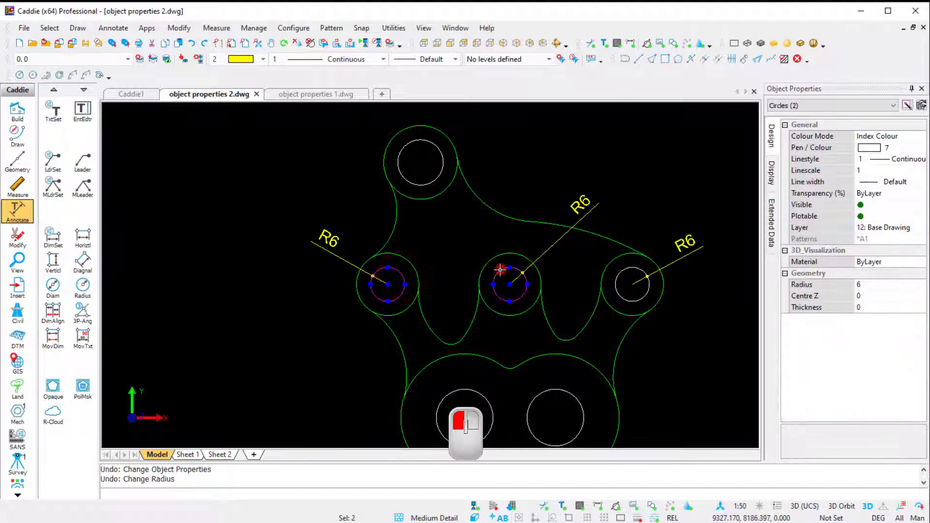
click(620, 274)
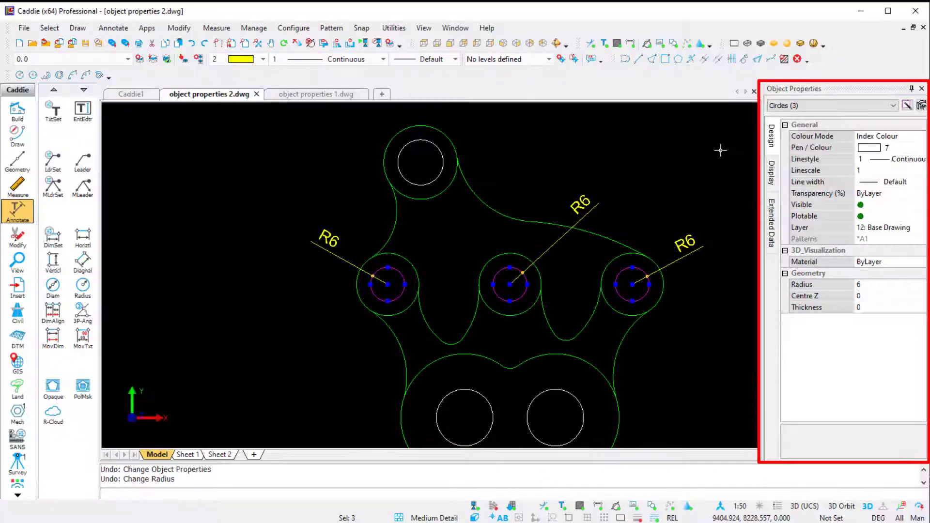
click(888, 151)
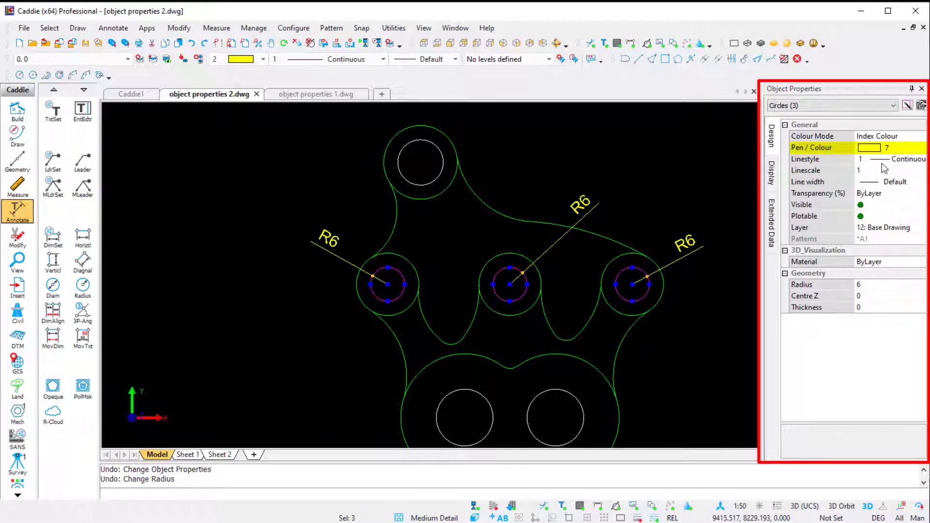
click(870, 285)
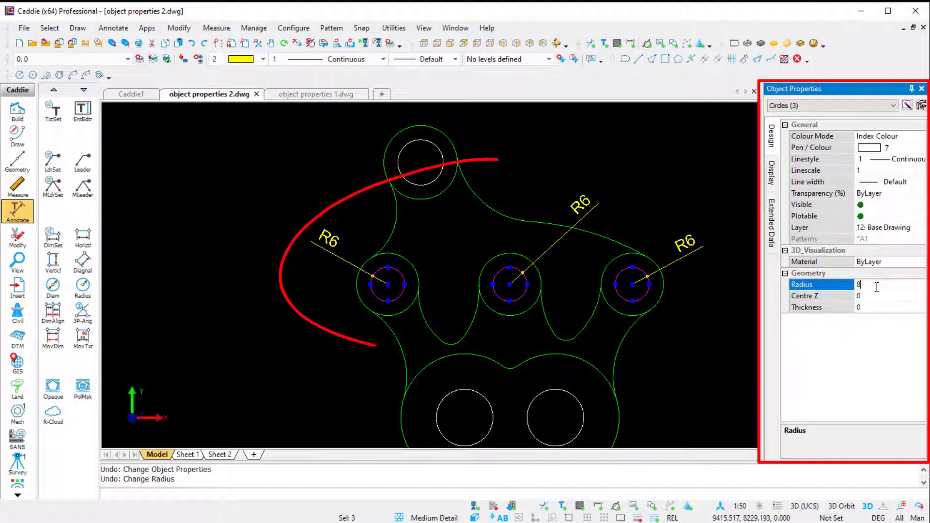
key(Return)
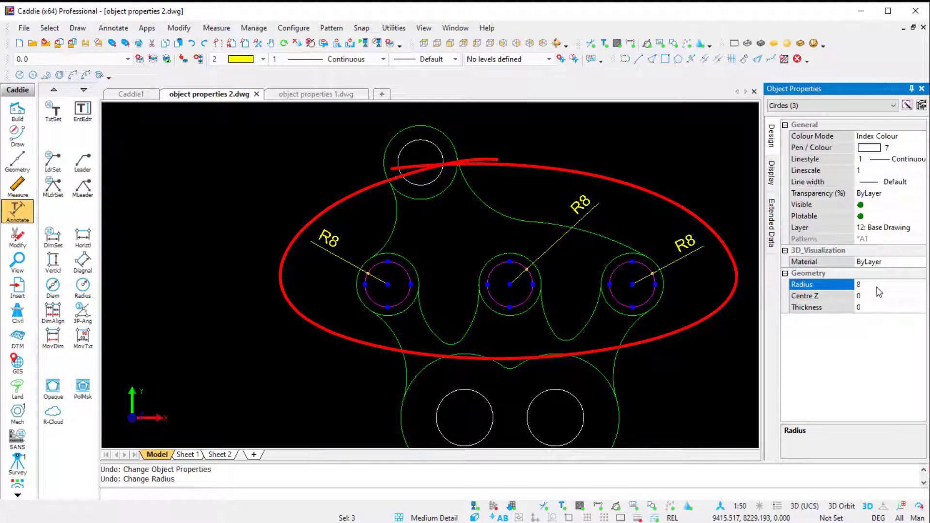
click(695, 181)
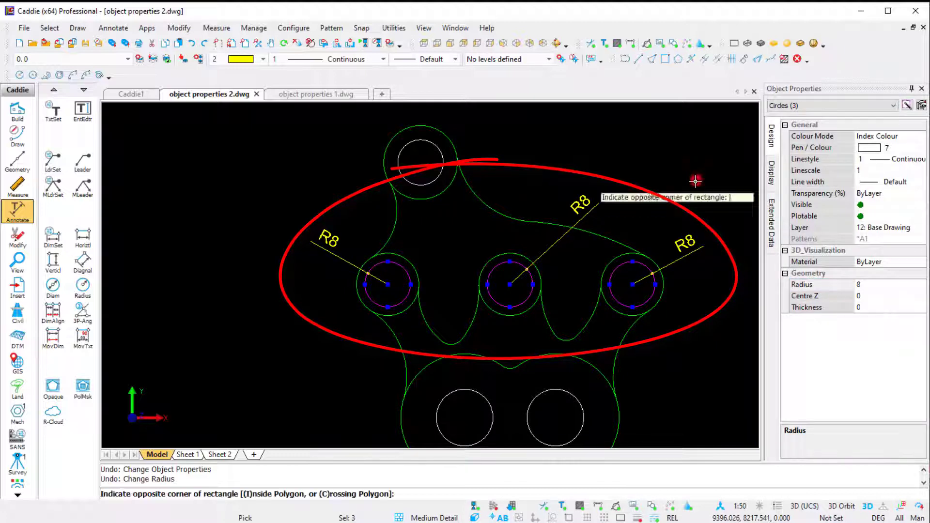
right_click(696, 181)
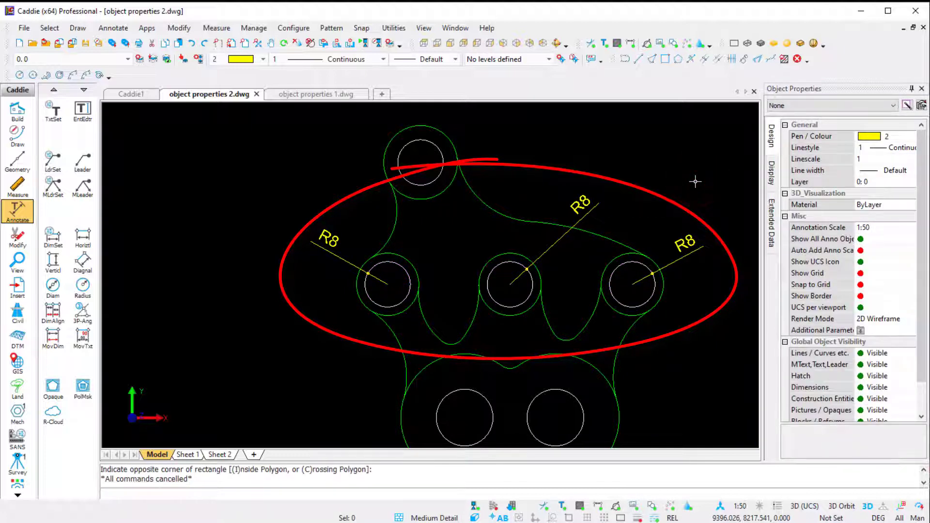
Step: Apply the PDASHEDX2 linestyle to the two large lower circles, the topmost inner circle and the five outer connecting arcs
scroll(521, 218, down, 2)
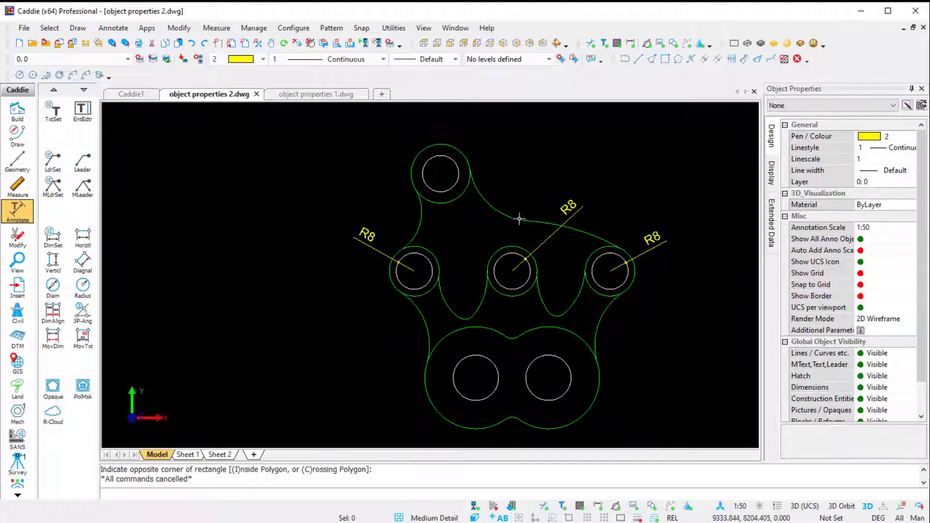
middle_drag(516, 221, 470, 208)
click(441, 354)
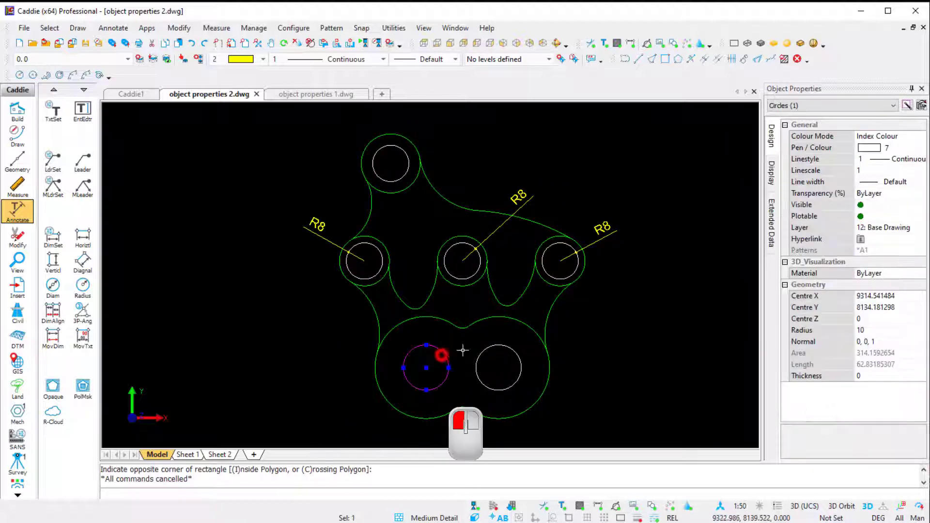
click(499, 345)
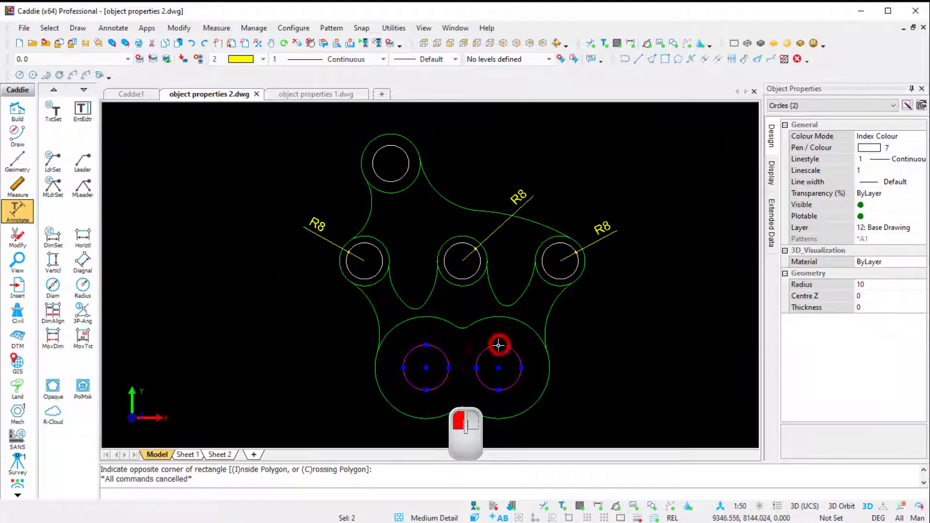
click(402, 172)
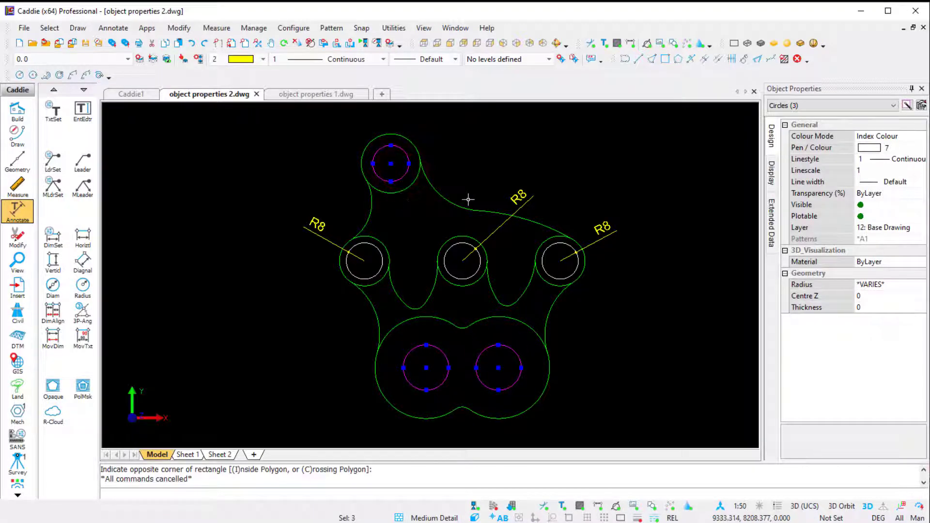
click(447, 197)
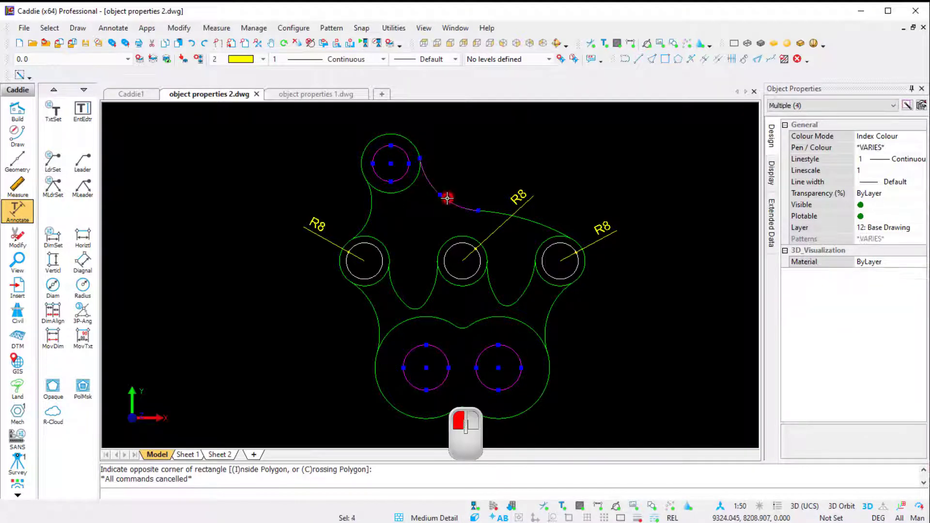
click(370, 211)
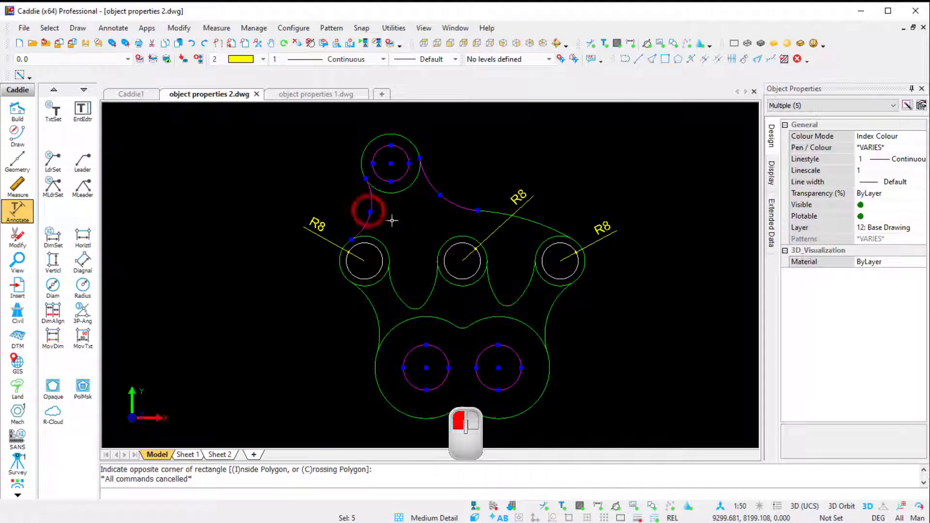
click(535, 223)
click(368, 307)
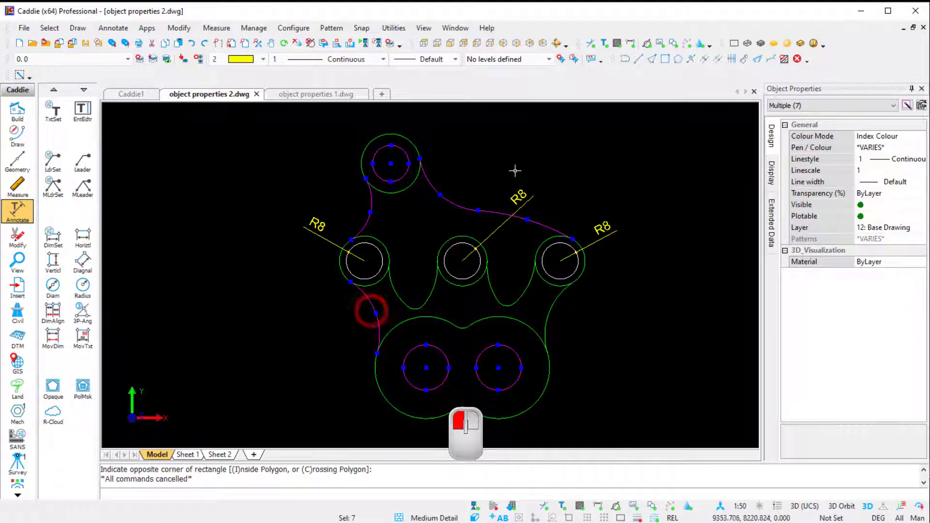
click(555, 306)
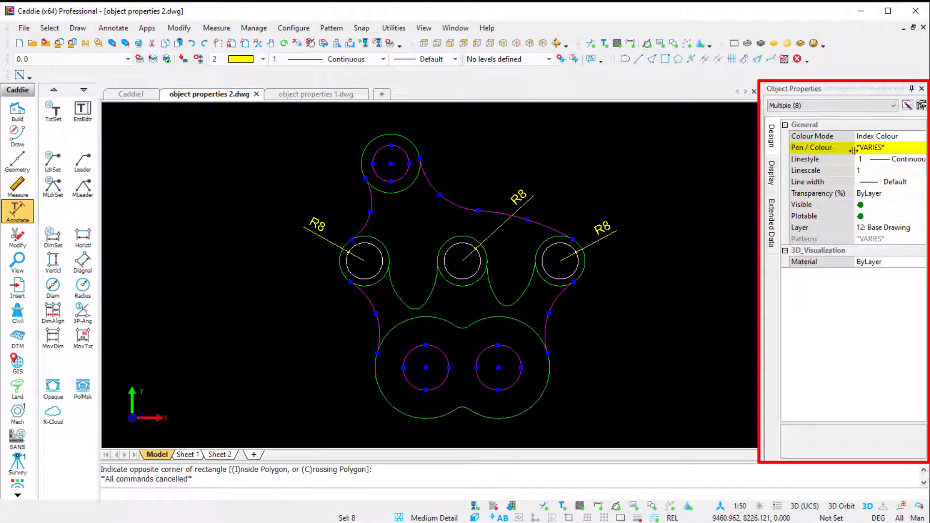
click(875, 160)
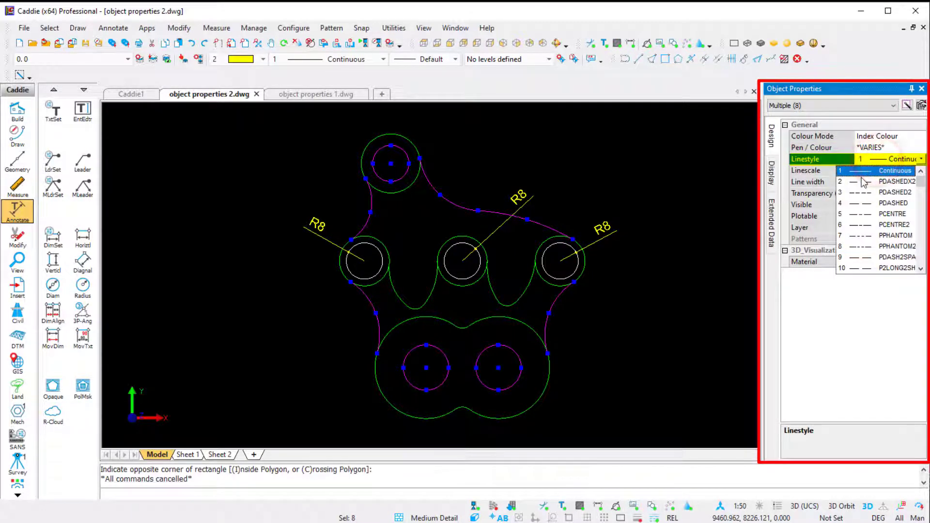
click(864, 181)
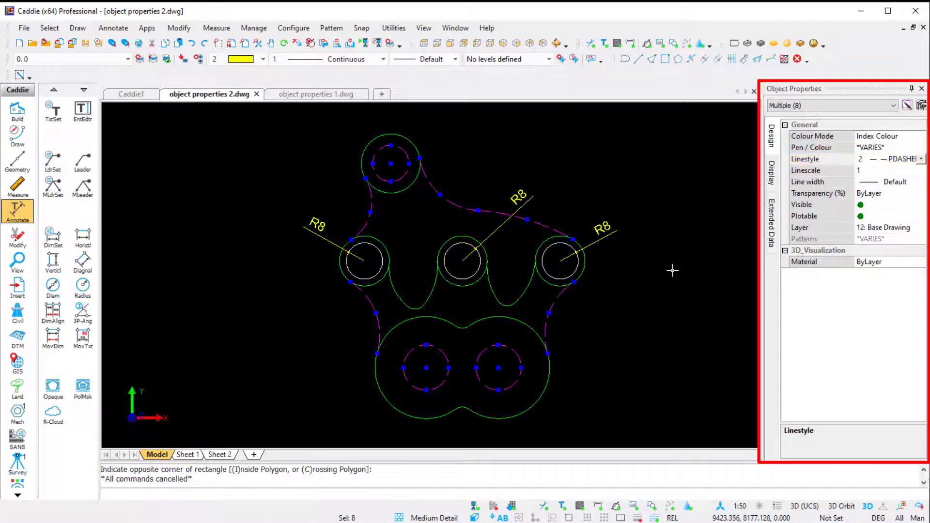
key(Escape)
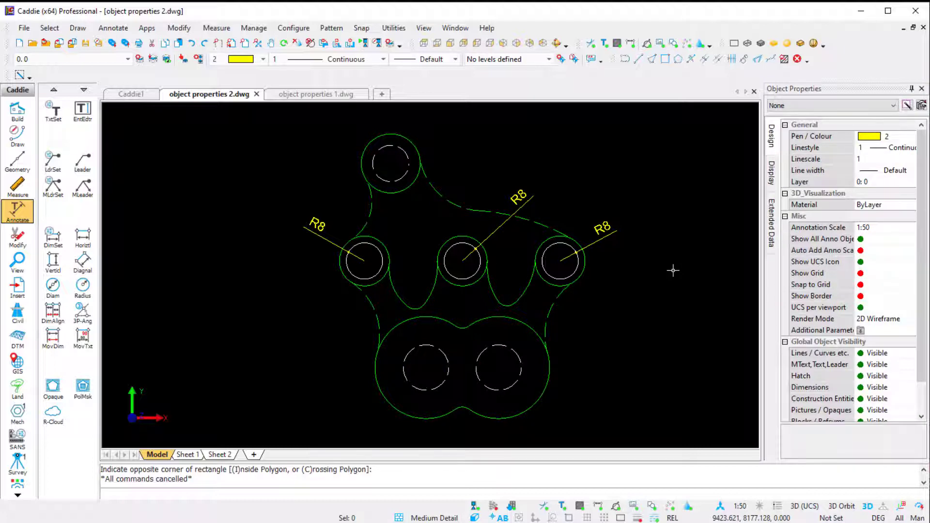
Step: Switch to the object properties 1.dwg drawing
click(316, 94)
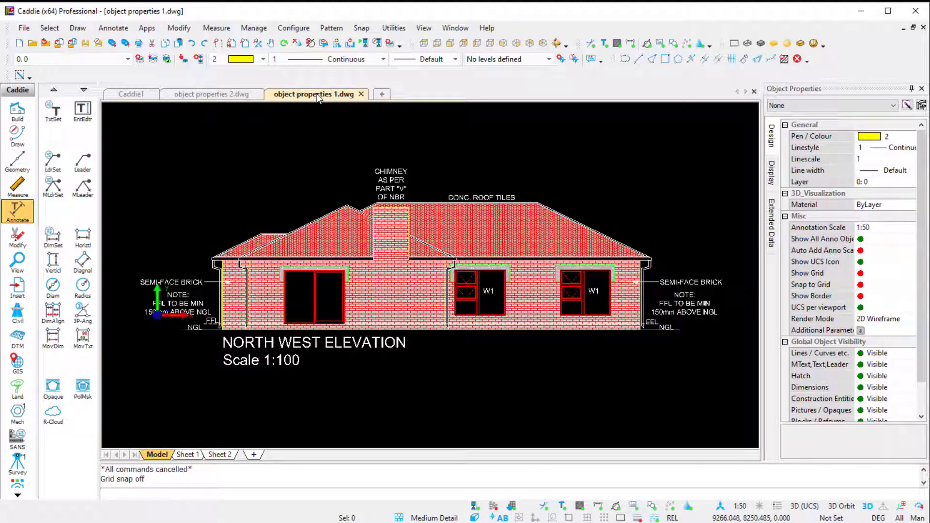
Step: Turn off the background colour of the large roof-tile hatch beneath the CONC. ROOF TILES label by setting Use Background Colour to No
scroll(441, 238, up, 5)
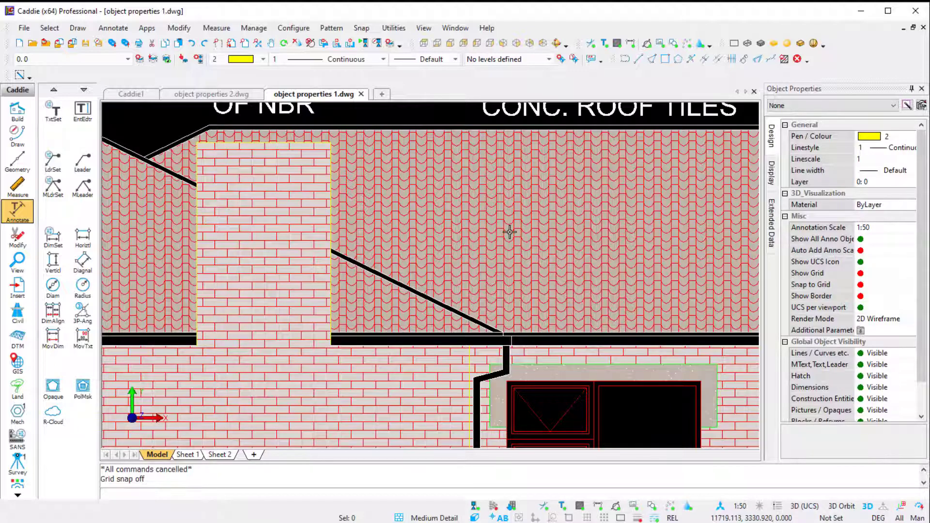
scroll(511, 231, down, 3)
click(518, 214)
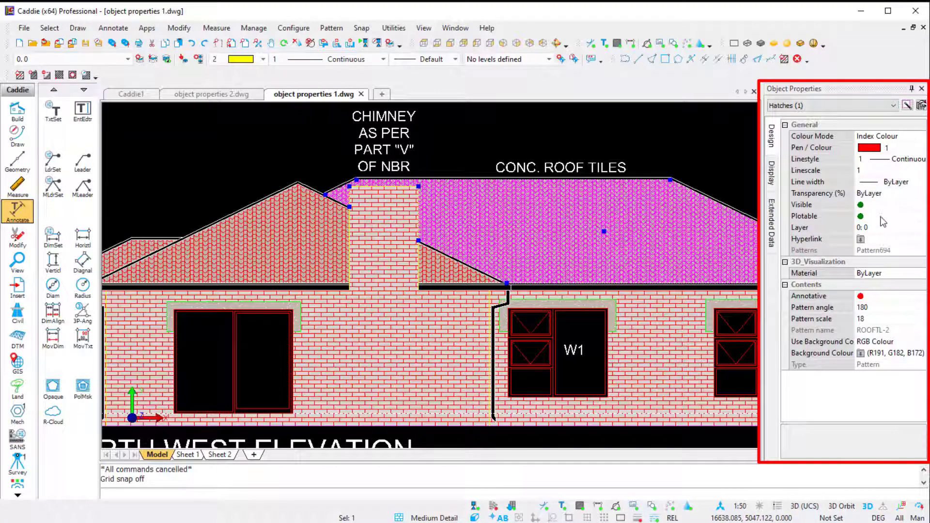
click(876, 342)
click(868, 352)
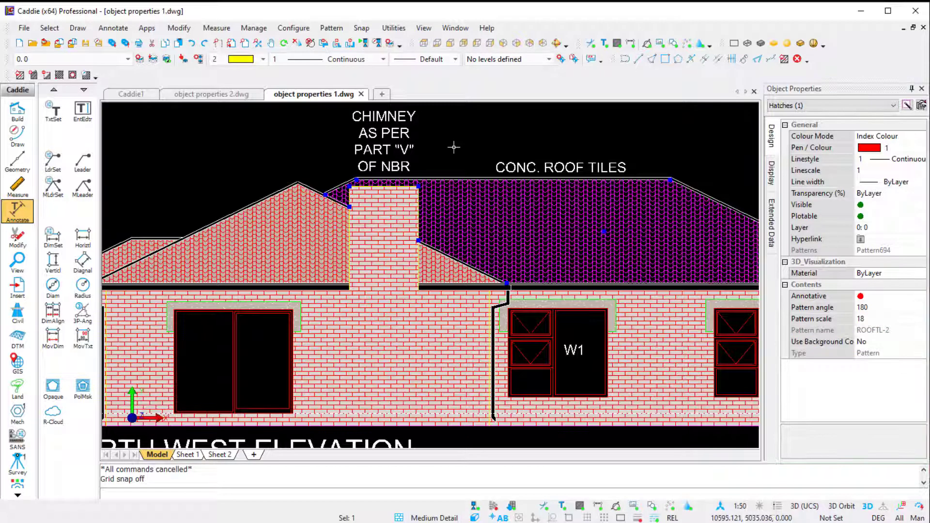
key(Escape)
Step: Set Use Background Colour to Last Used Colour for the large roof-tile hatch, then clear the selection
scroll(494, 235, up, 5)
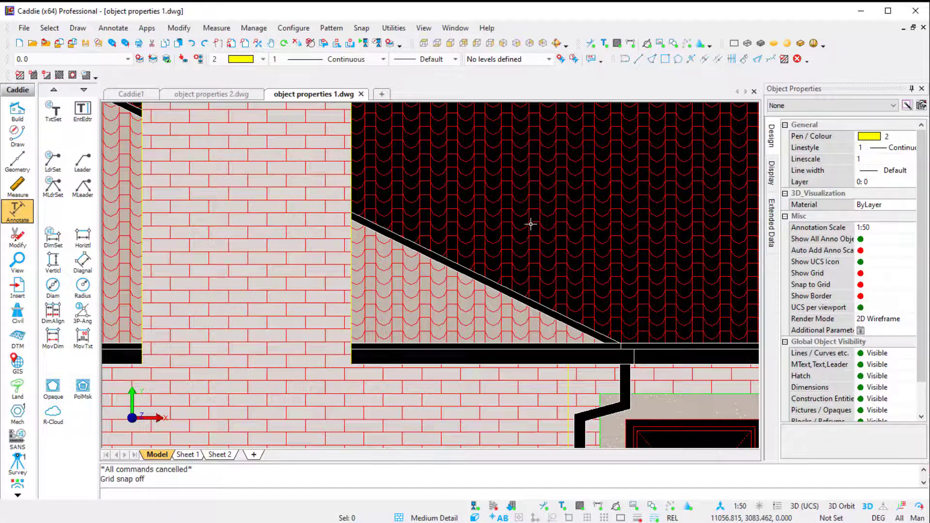
scroll(530, 224, down, 3)
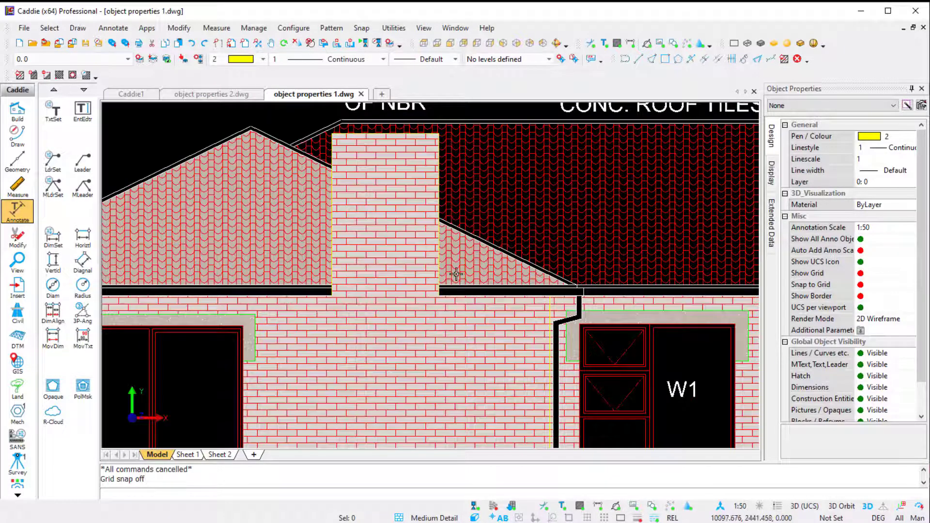
scroll(568, 256, down, 1)
middle_drag(567, 257, 423, 276)
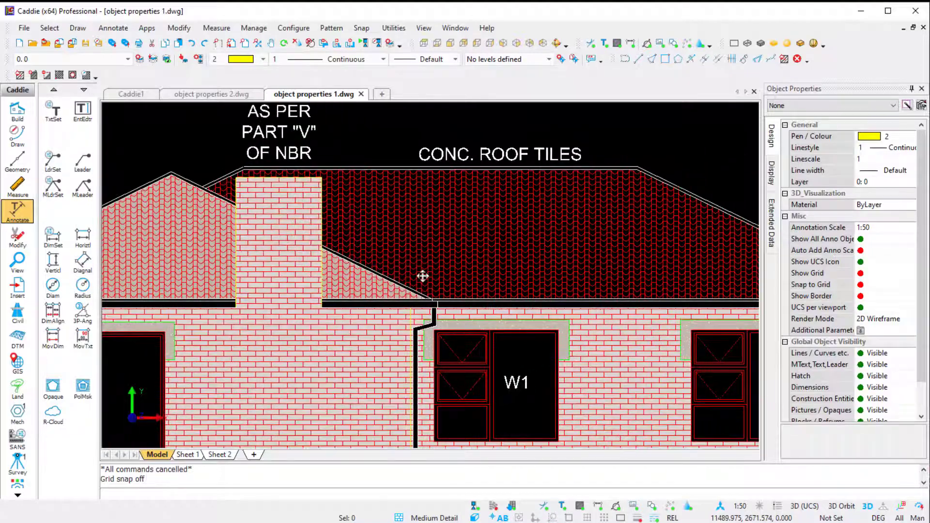
click(462, 243)
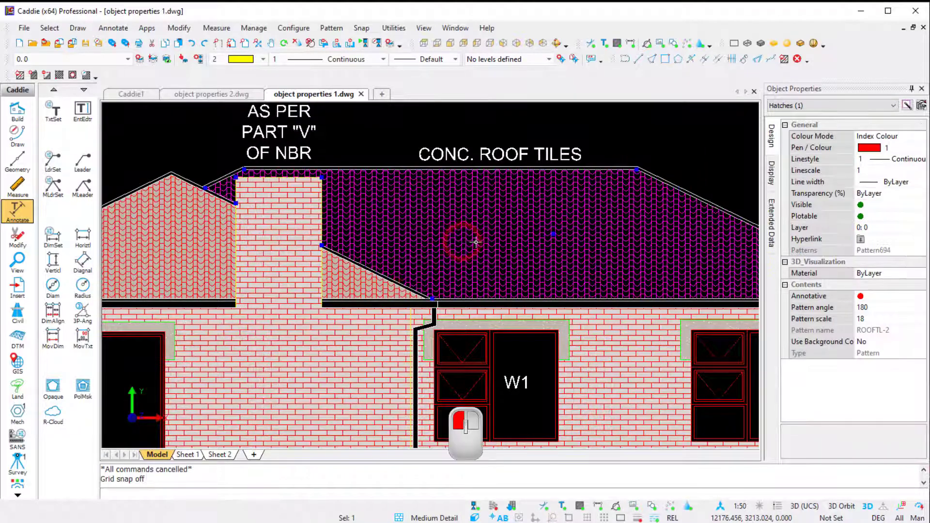
click(890, 340)
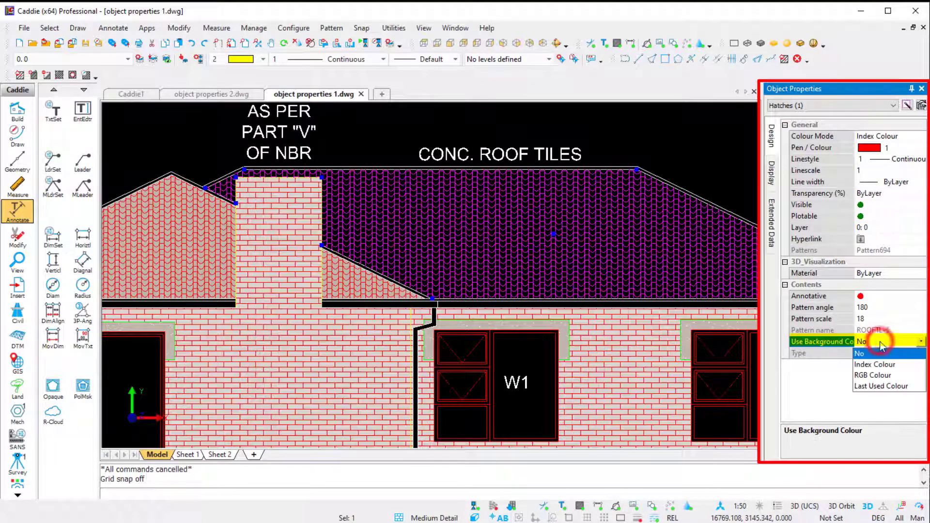
click(882, 387)
key(Escape)
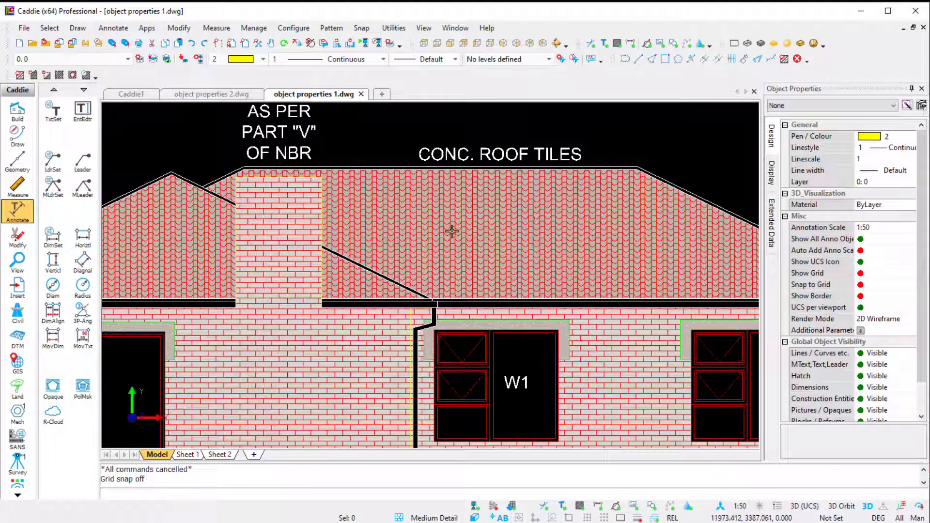
Step: Select the CONC. ROOF TILES text, review its general, contents, background and style properties, and clear the selection
scroll(453, 232, down, 3)
click(454, 183)
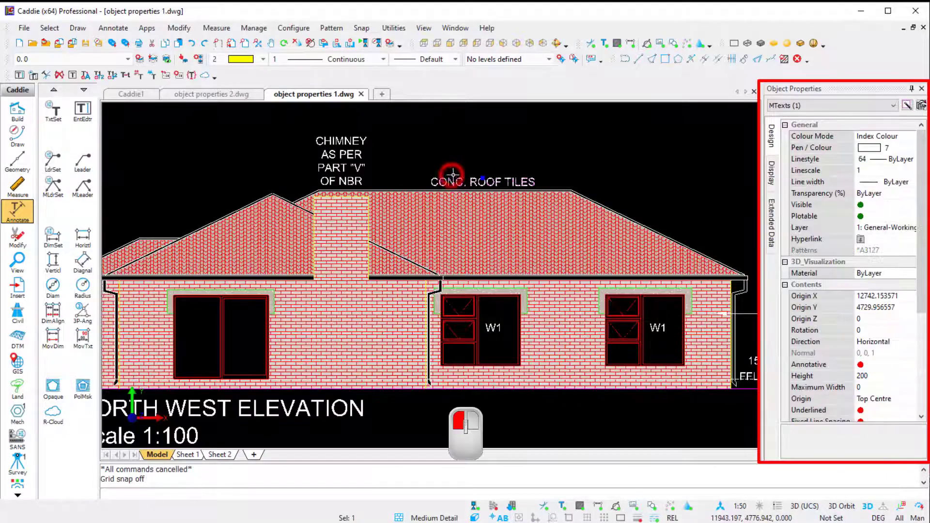
scroll(888, 286, down, 5)
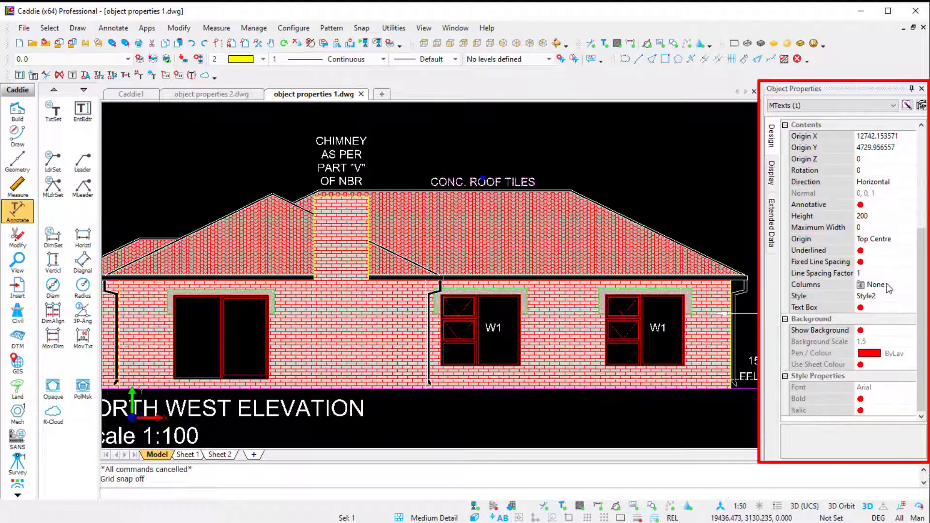
scroll(888, 288, up, 5)
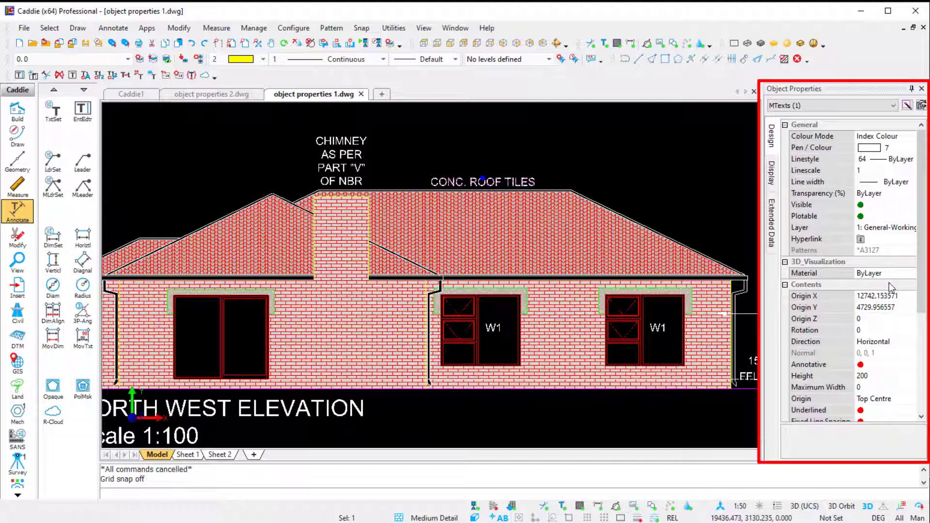
key(Escape)
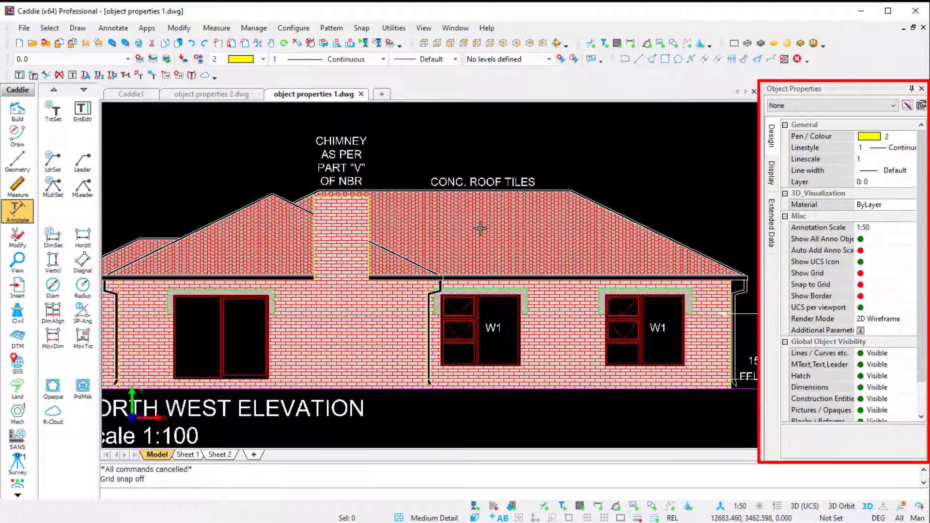
Step: Select all four roof-tile hatches together and turn off their Visible property
click(481, 228)
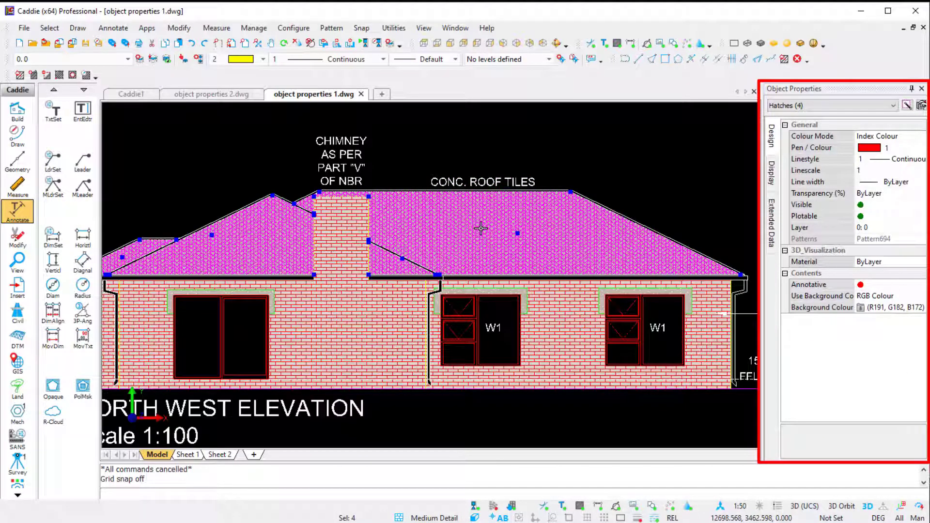
key(Escape)
click(450, 226)
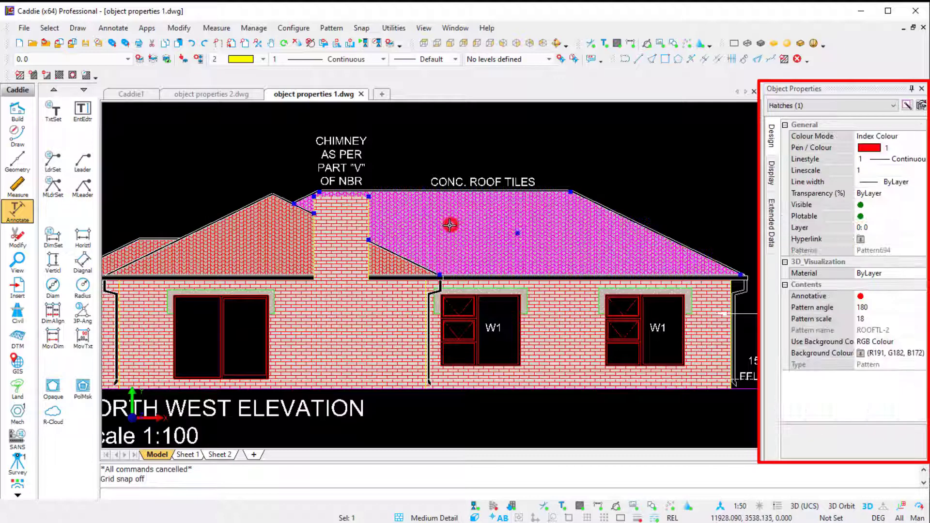
click(388, 264)
click(251, 258)
click(145, 247)
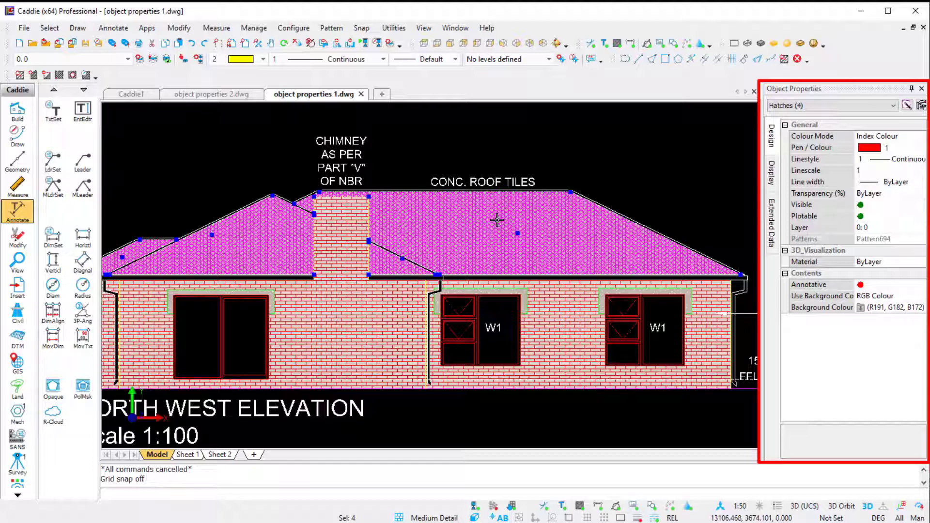
click(873, 205)
scroll(577, 184, down, 2)
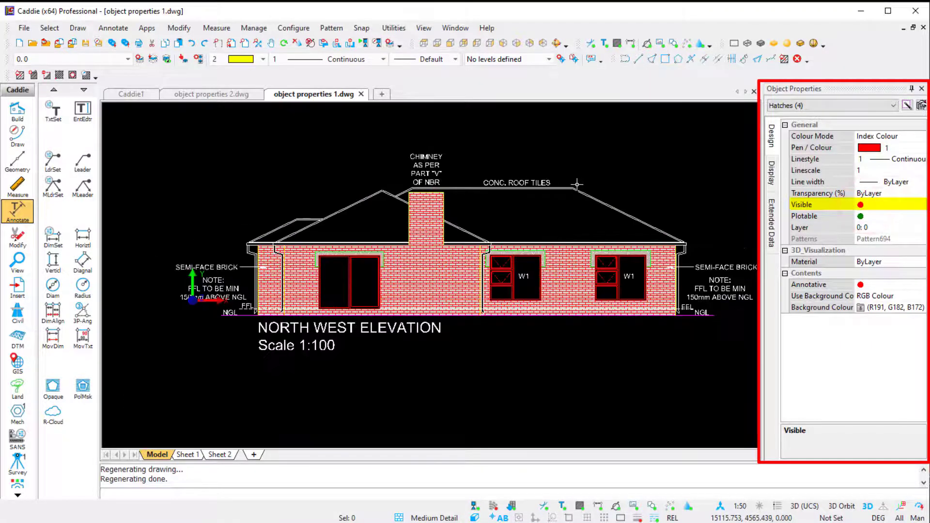
Step: Turn the Visible property back on for the four roof-tile hatches
scroll(577, 184, up, 1)
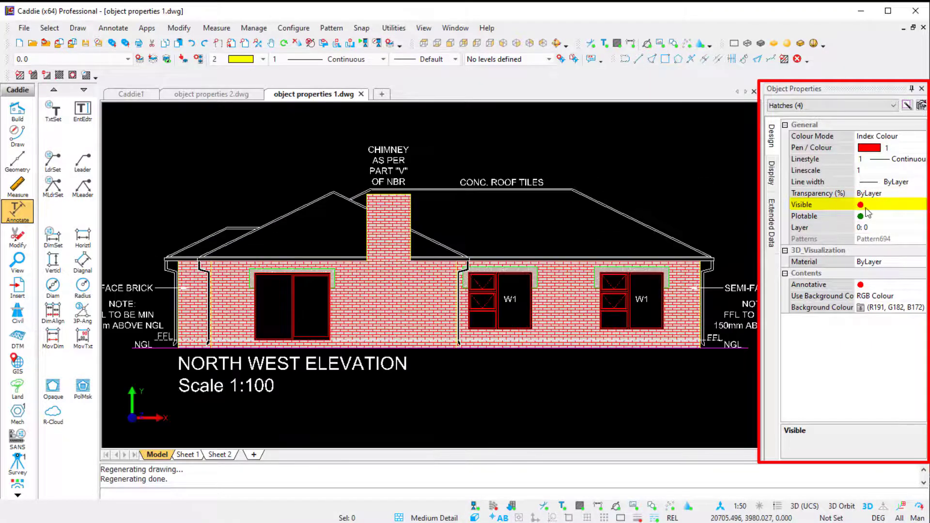
click(866, 209)
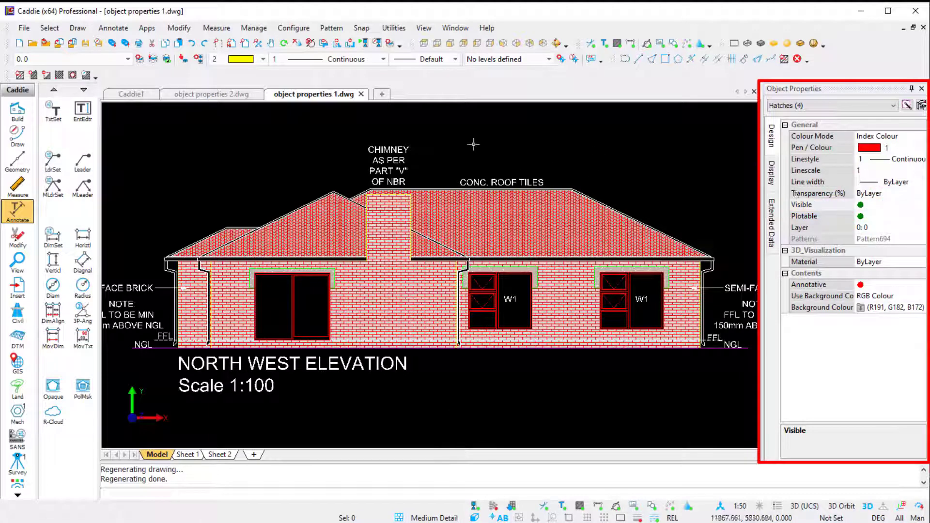
scroll(474, 144, down, 1)
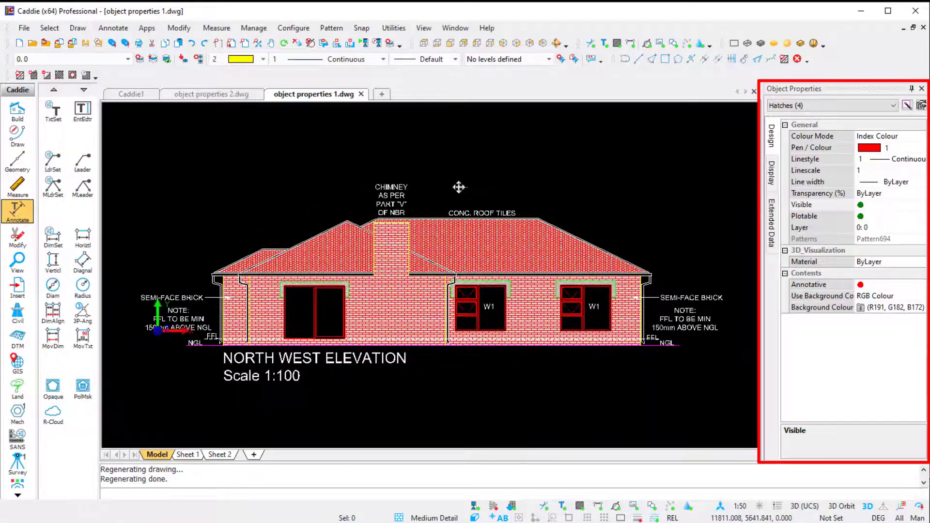